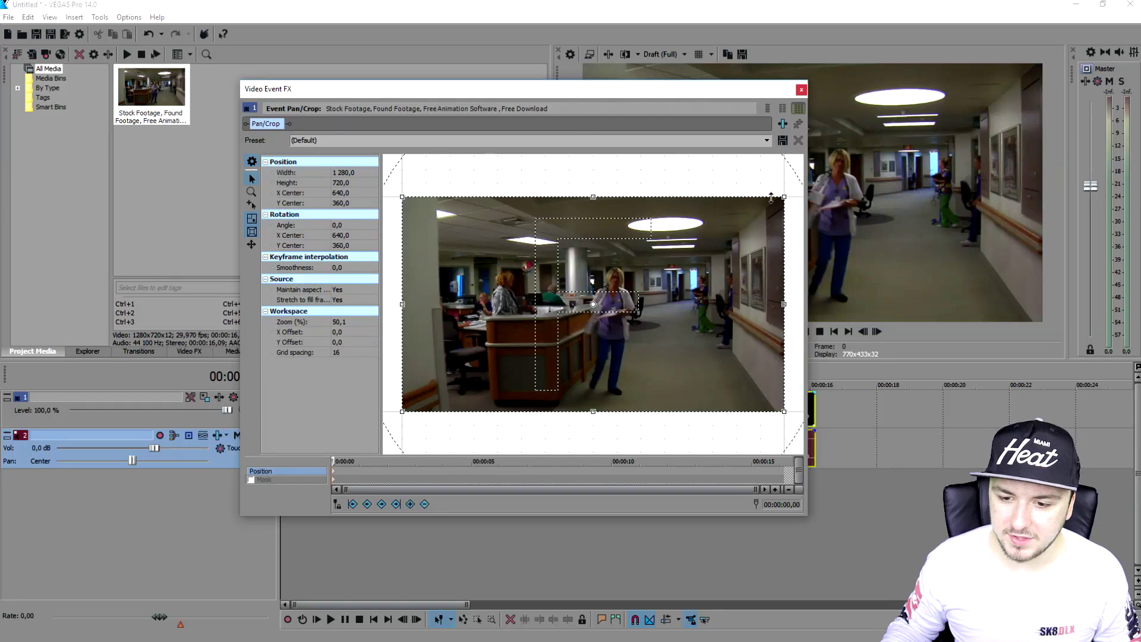
# Restore the clip's Pan/Crop box to its default full frame and close the editor.
pyautogui.moveTo(784, 197); pyautogui.dragTo(601, 258)
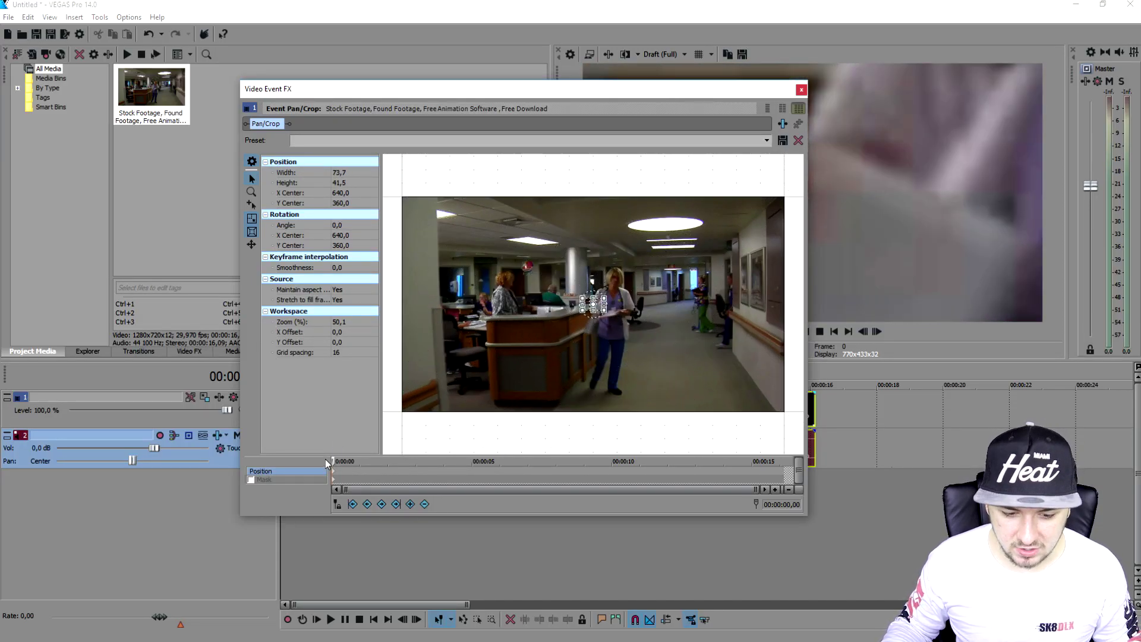
pyautogui.click(640, 469)
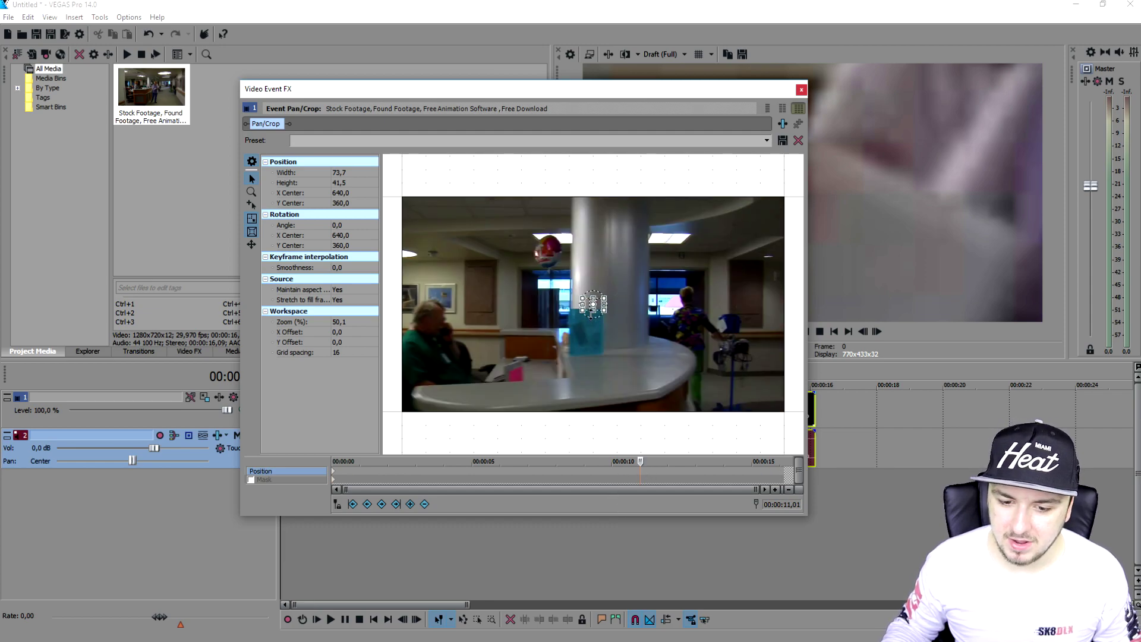
pyautogui.rightClick(622, 280)
pyautogui.click(639, 290)
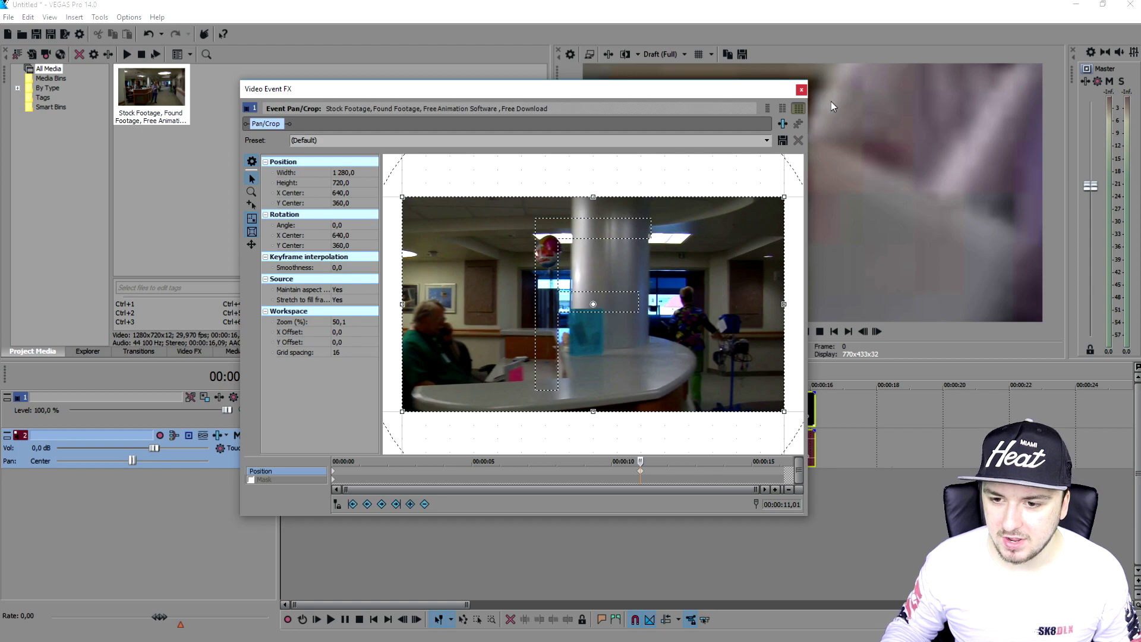
pyautogui.click(801, 90)
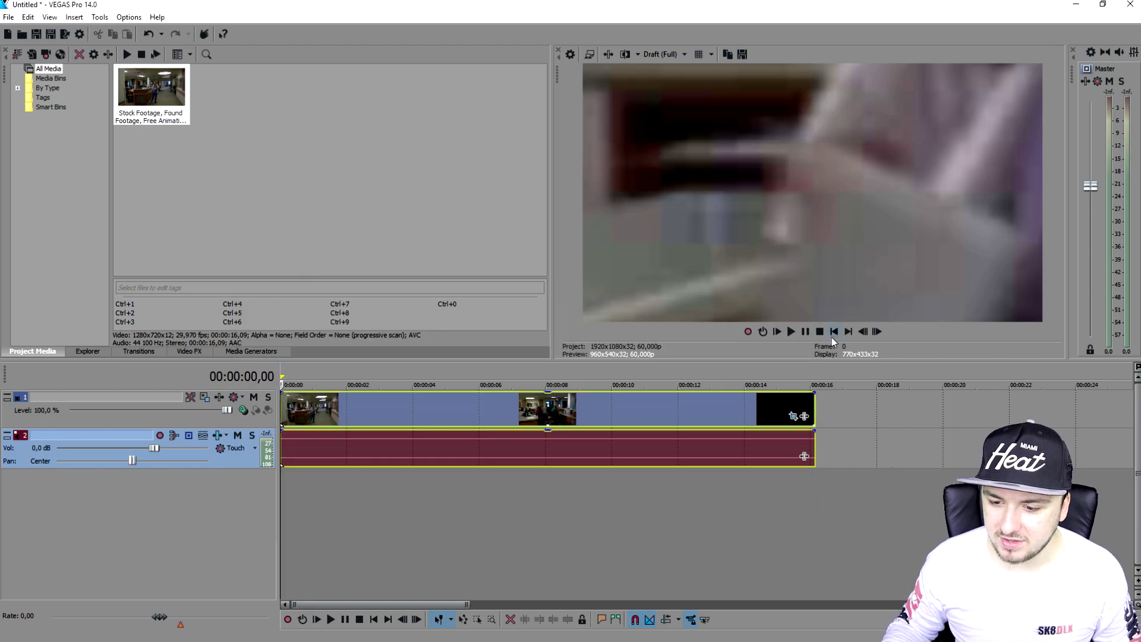
# Set preview quality to Preview Full during playback, then reopen the clip's Pan/Crop settings.
pyautogui.press('space')
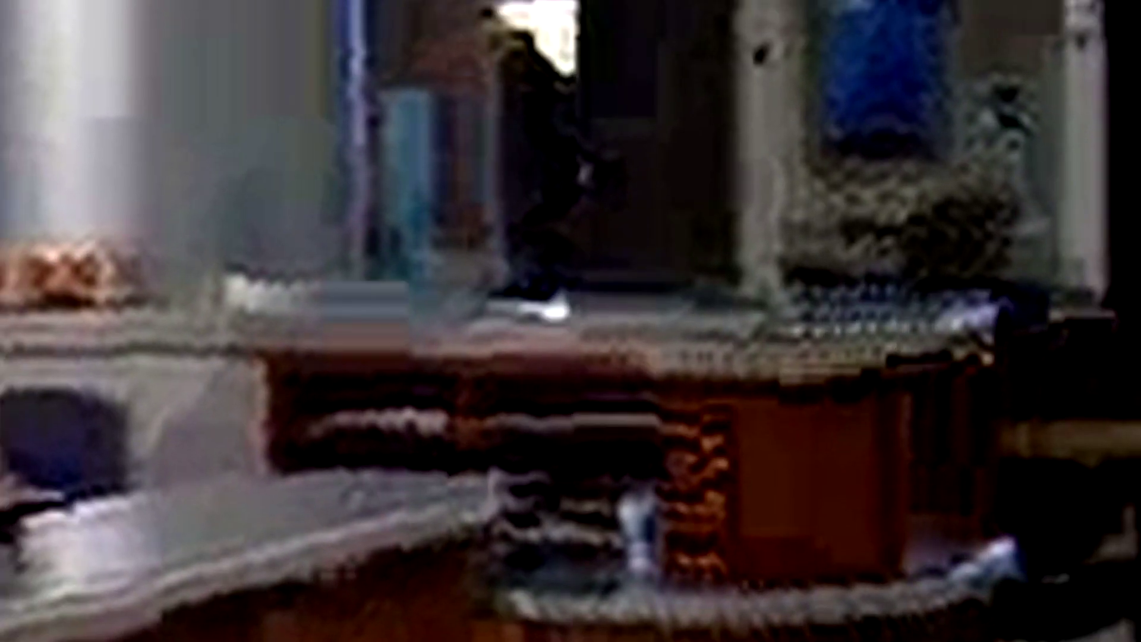
pyautogui.click(166, 3)
pyautogui.moveTo(211, 60)
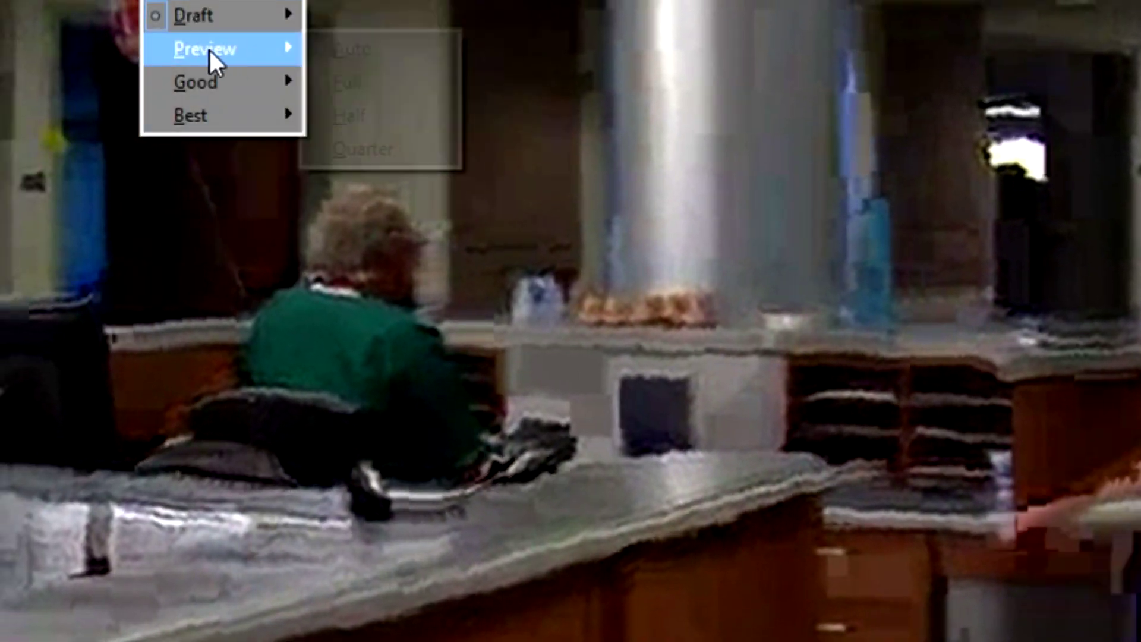
pyautogui.click(321, 82)
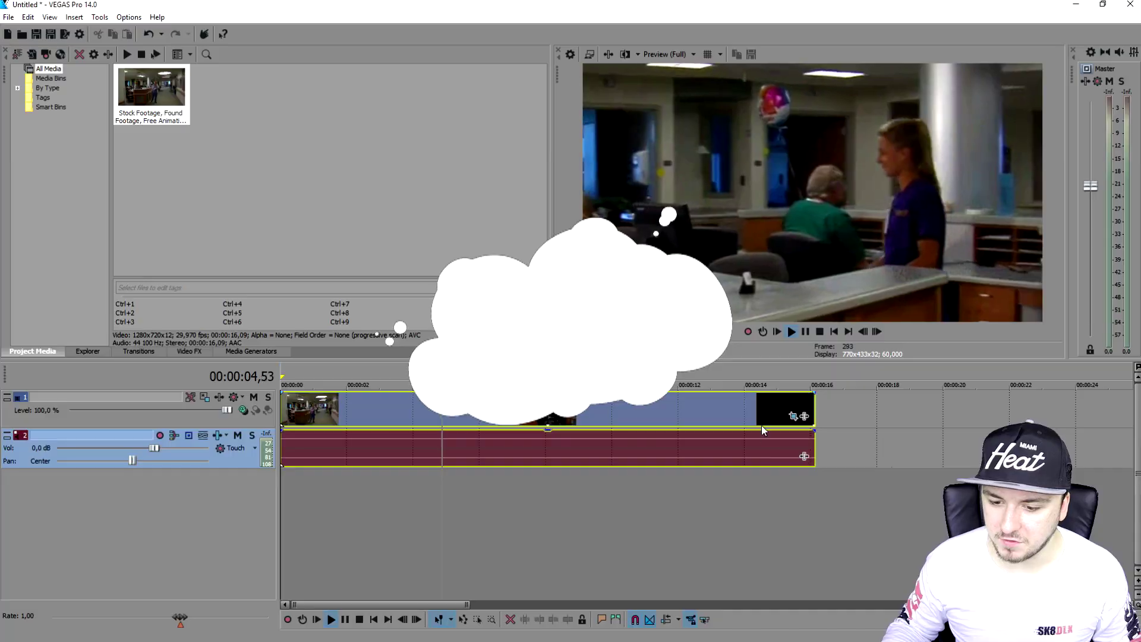
pyautogui.press('space')
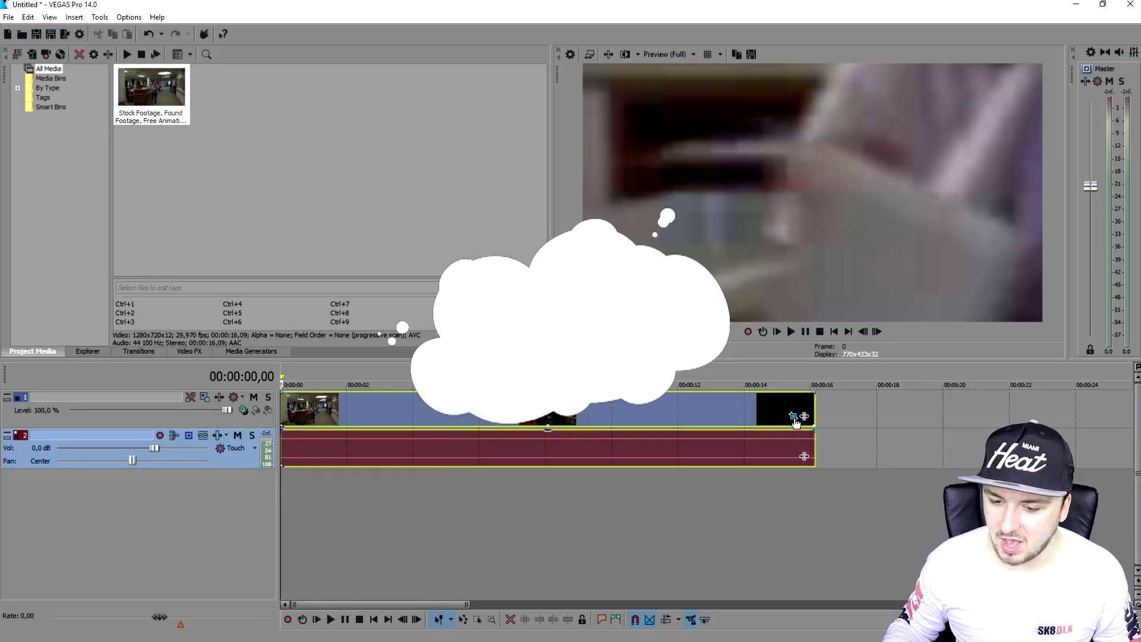
pyautogui.click(793, 416)
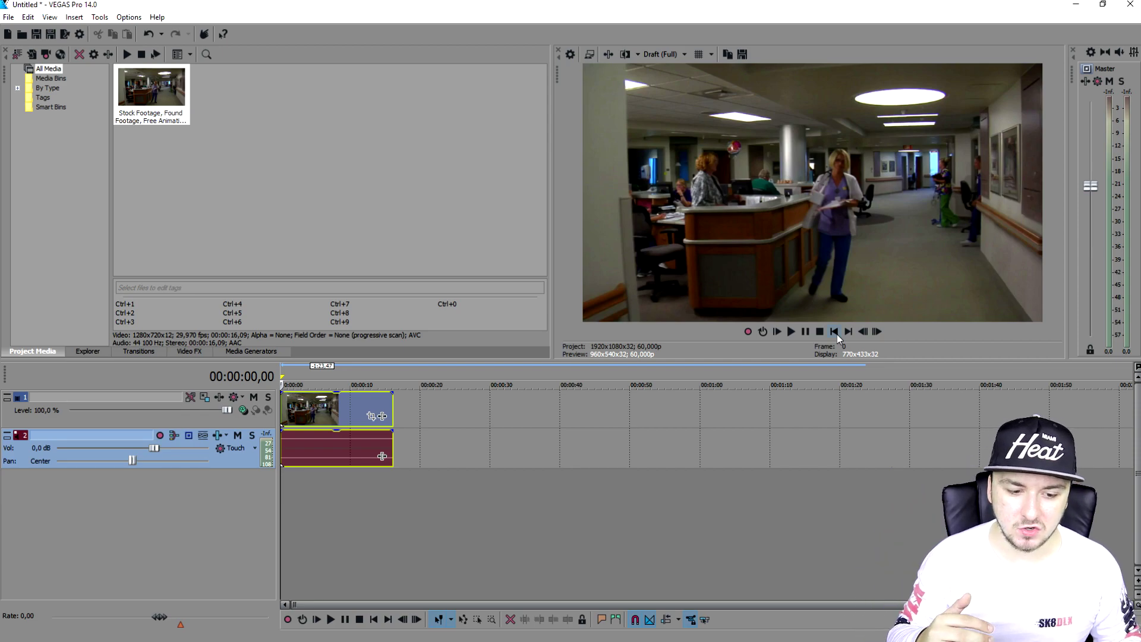
# Play the hospital clip from the start, stop it, and zoom the timeline in on the clip.
pyautogui.press('space')
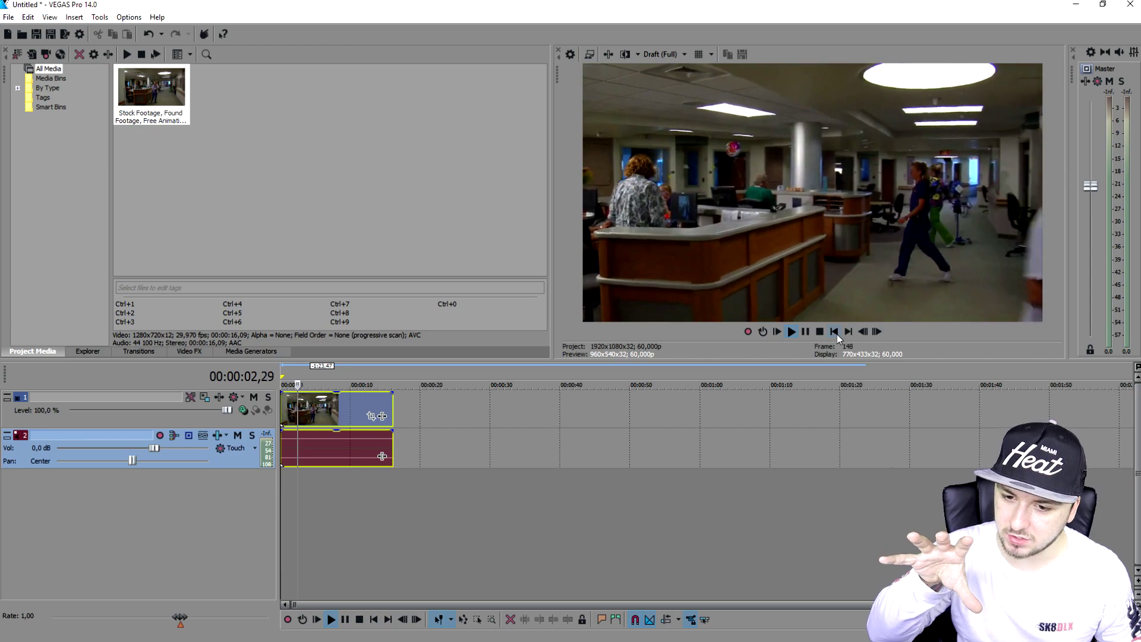
pyautogui.press('space')
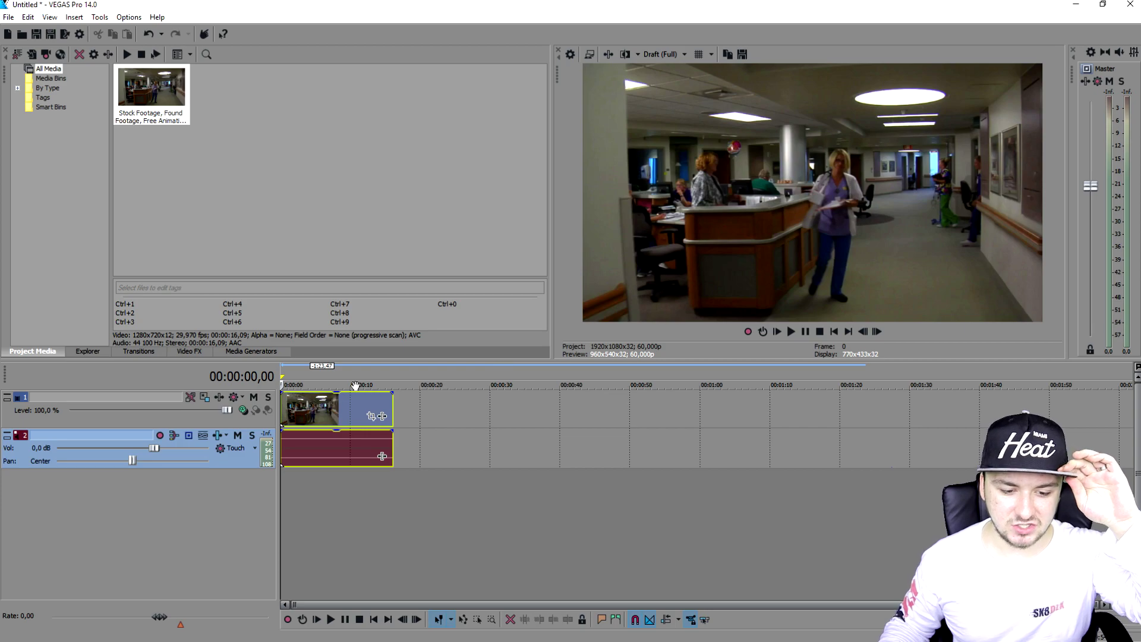
pyautogui.scroll(2, 367, 427)
pyautogui.scroll(6, 366, 427)
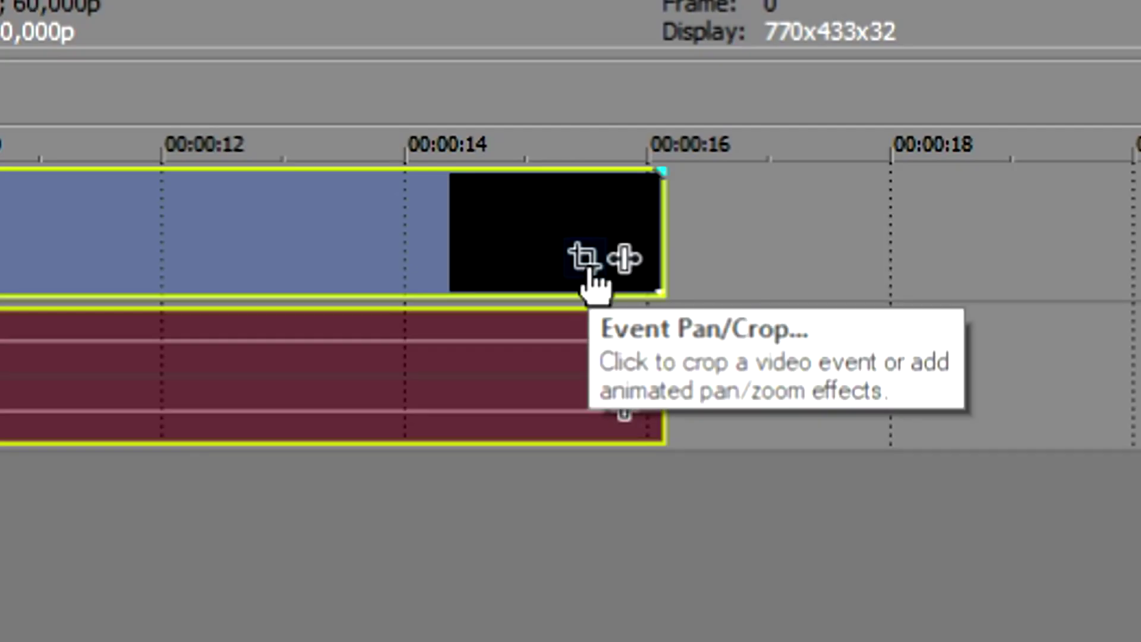
# Reset the 00:00:11,01 Pan/Crop keyframe to the default full 1280×720 frame and close the editor.
pyautogui.click(585, 259)
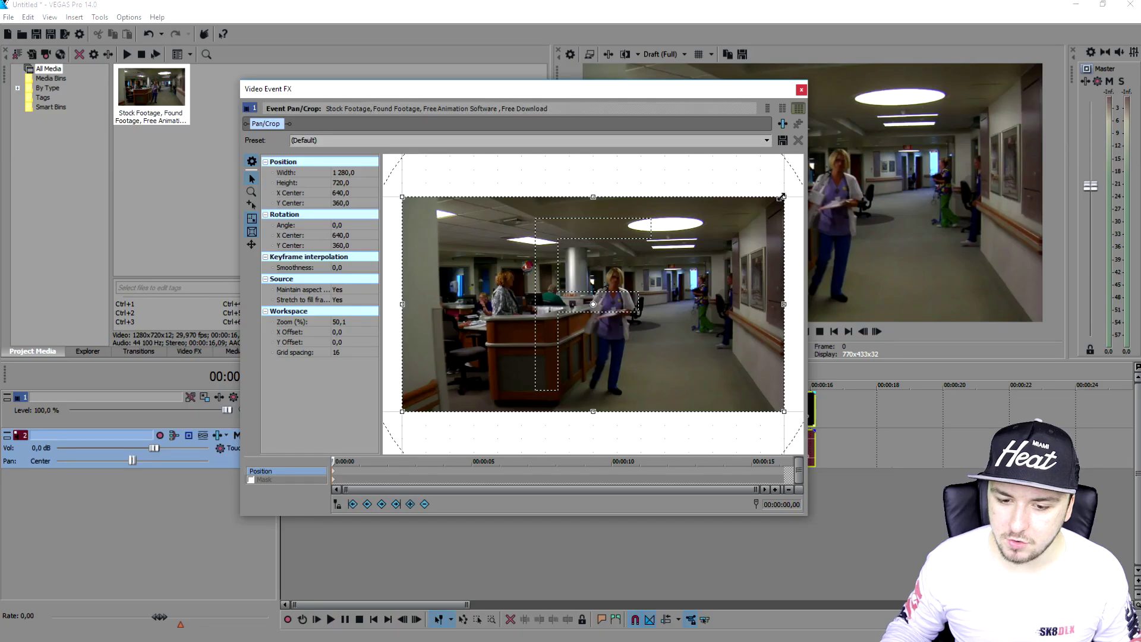
pyautogui.moveTo(711, 216); pyautogui.dragTo(601, 258)
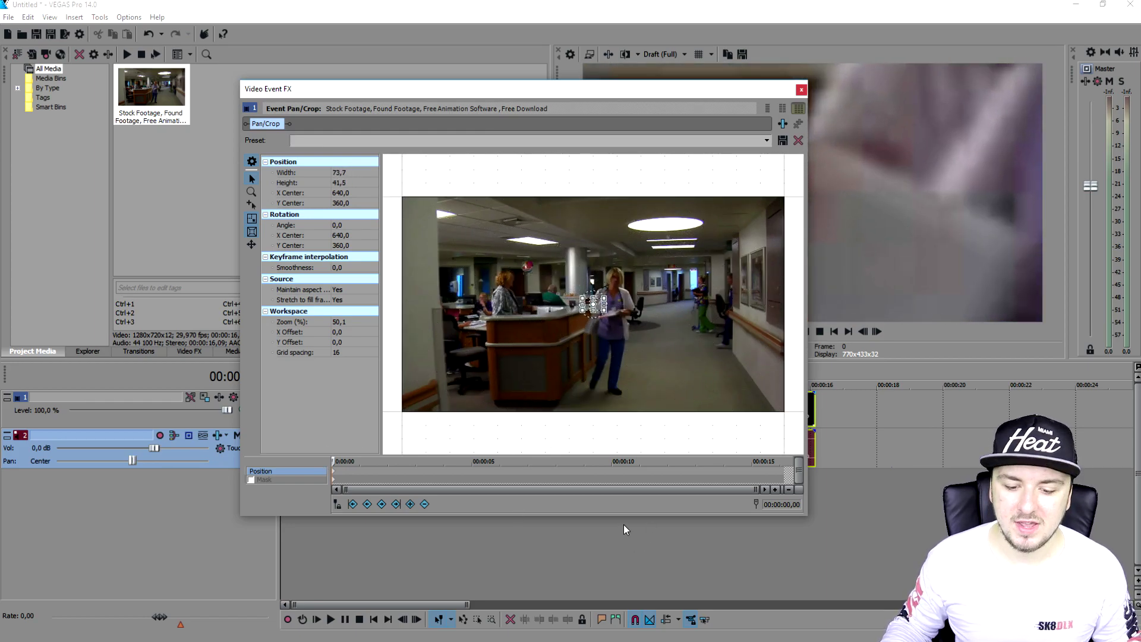
pyautogui.click(641, 469)
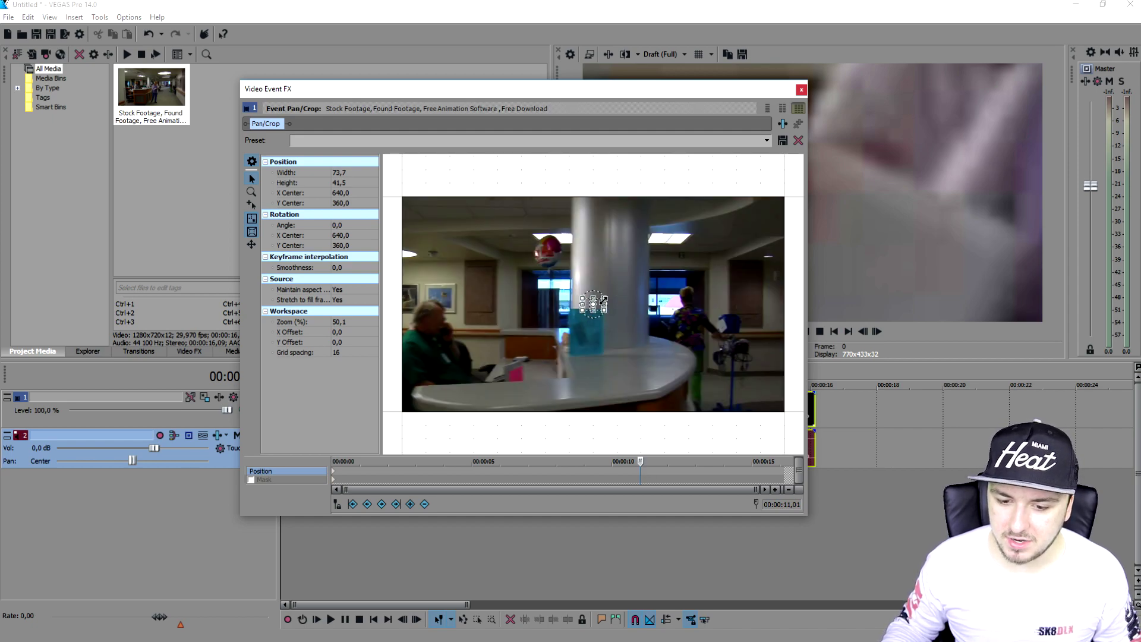
pyautogui.rightClick(621, 283)
pyautogui.click(654, 289)
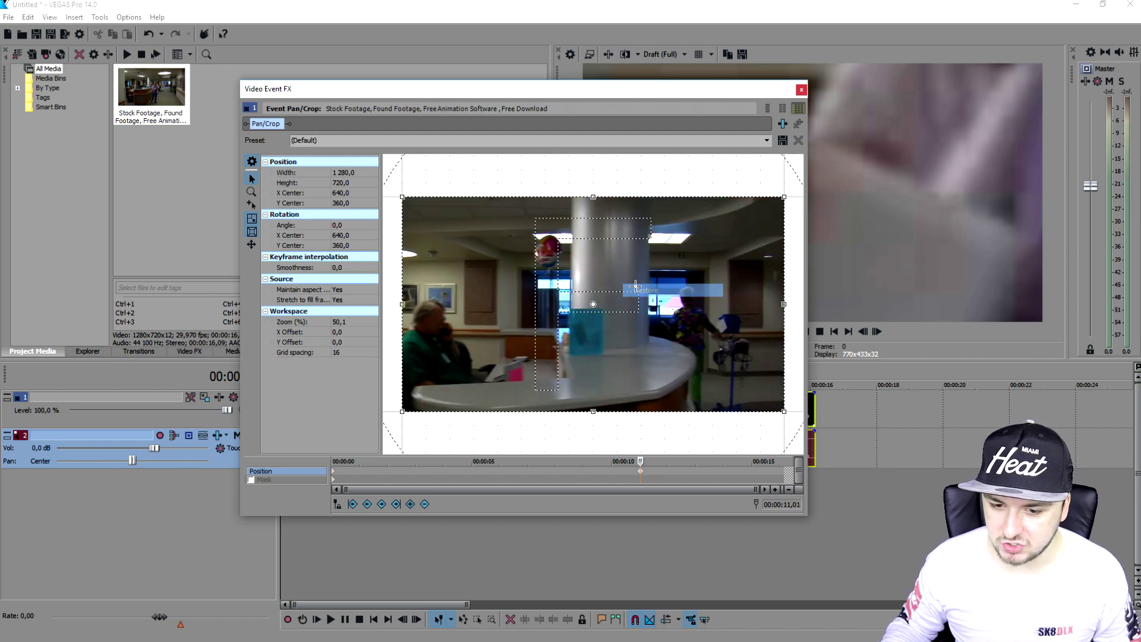
pyautogui.click(801, 89)
# Play the clip and switch preview quality to Preview Full.
pyautogui.press('space')
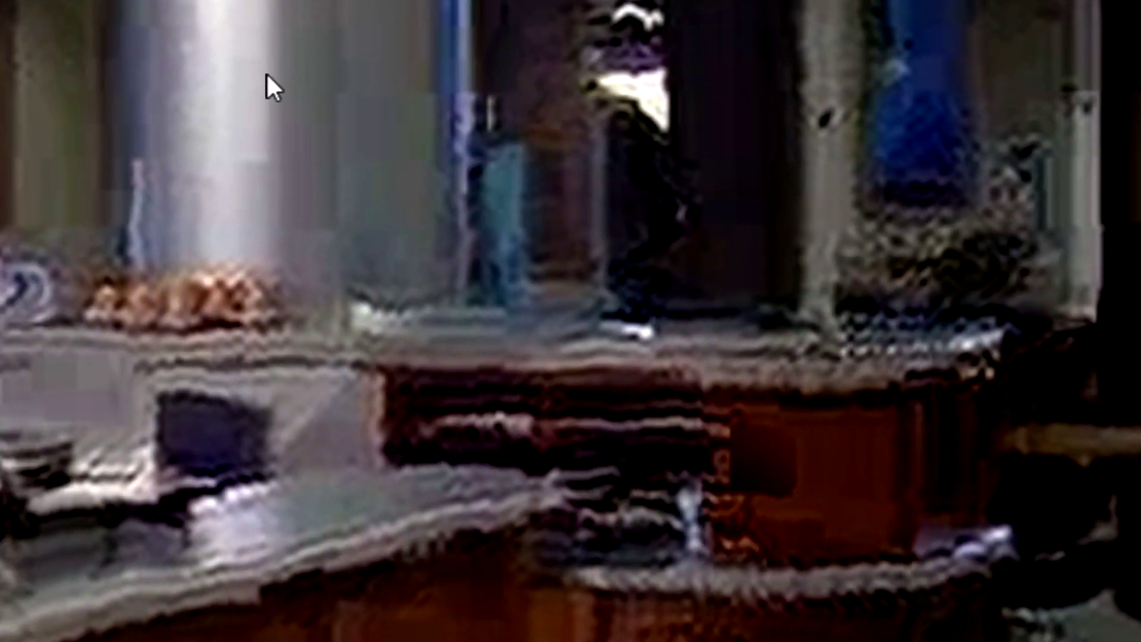
pyautogui.click(178, 2)
pyautogui.moveTo(219, 54)
pyautogui.click(313, 82)
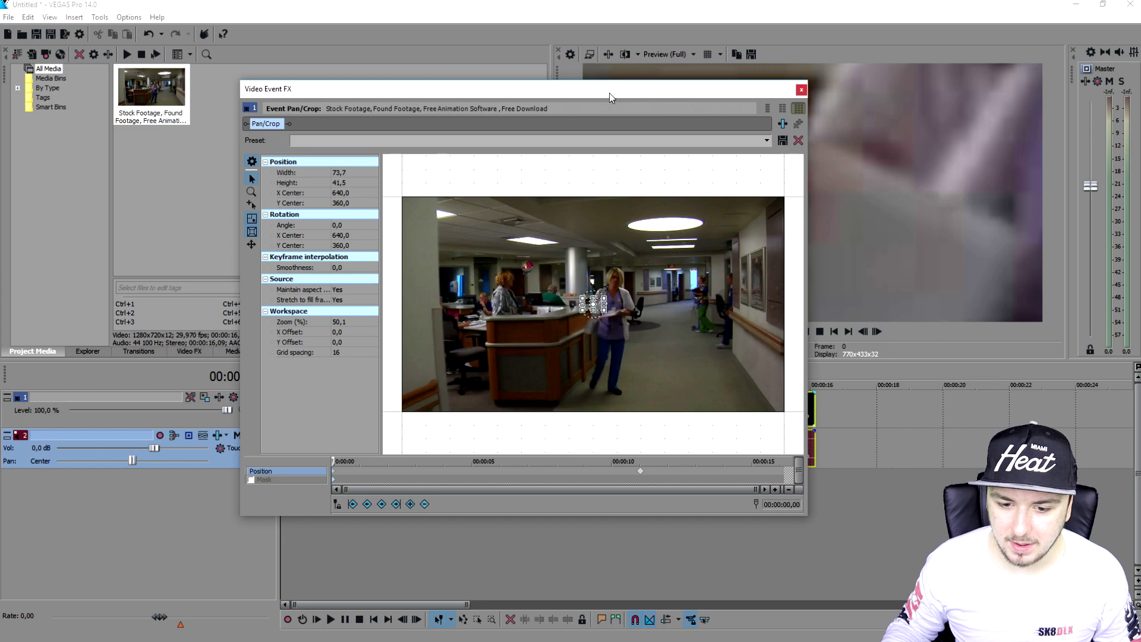
# Resize the Pan/Crop box to about 557x313 around the nurse and close the editor.
pyautogui.moveTo(608, 93); pyautogui.dragTo(630, 255)
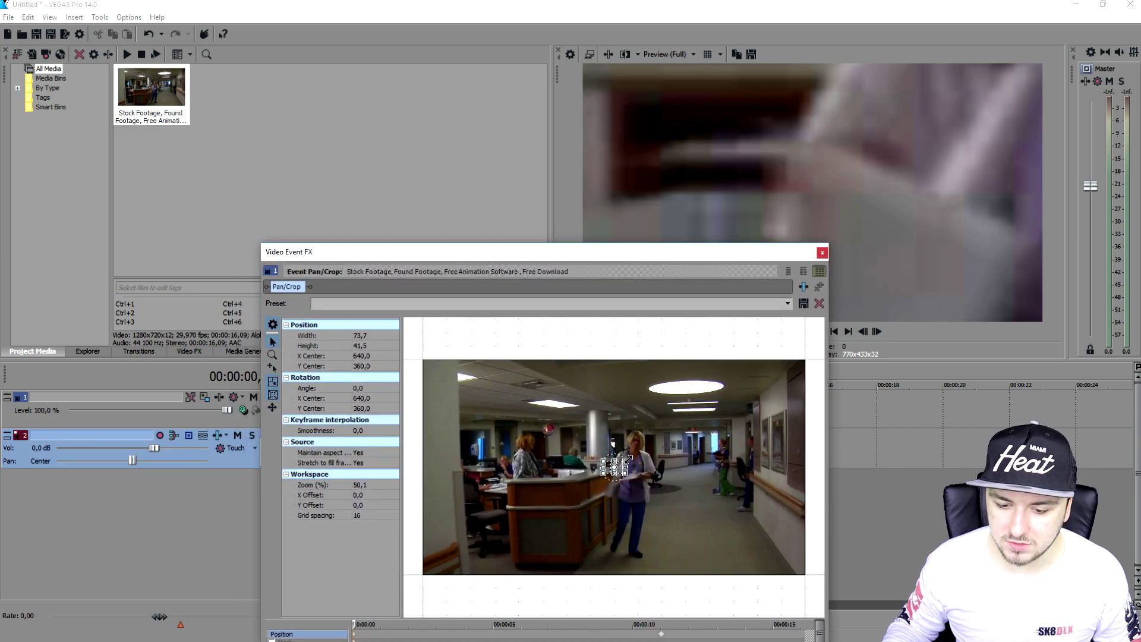
pyautogui.moveTo(628, 458); pyautogui.dragTo(701, 415)
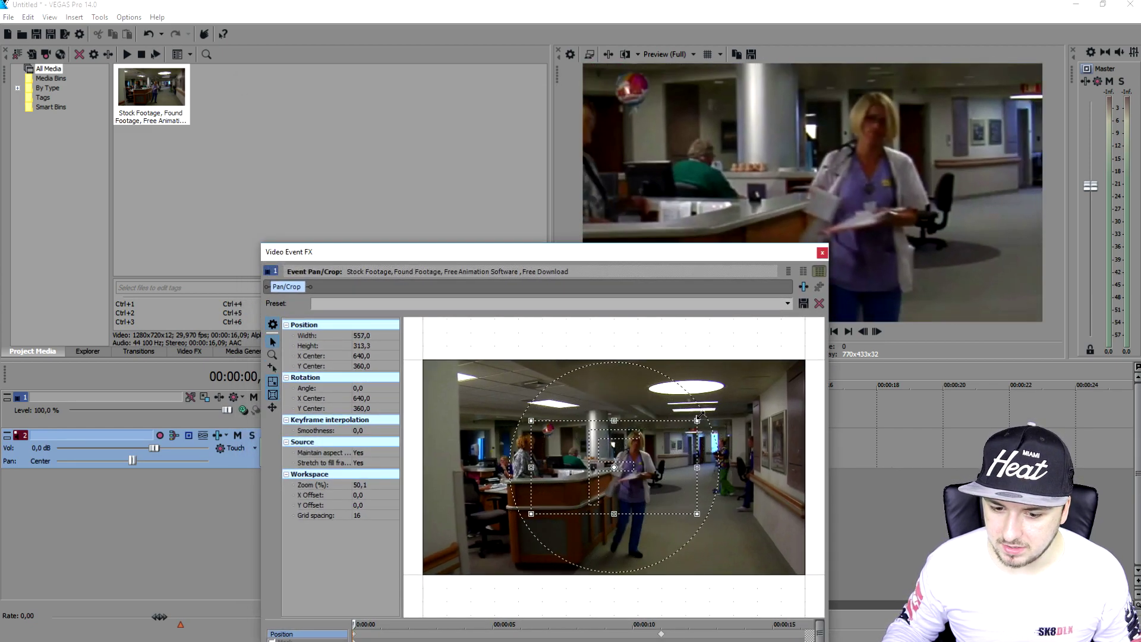
pyautogui.click(822, 252)
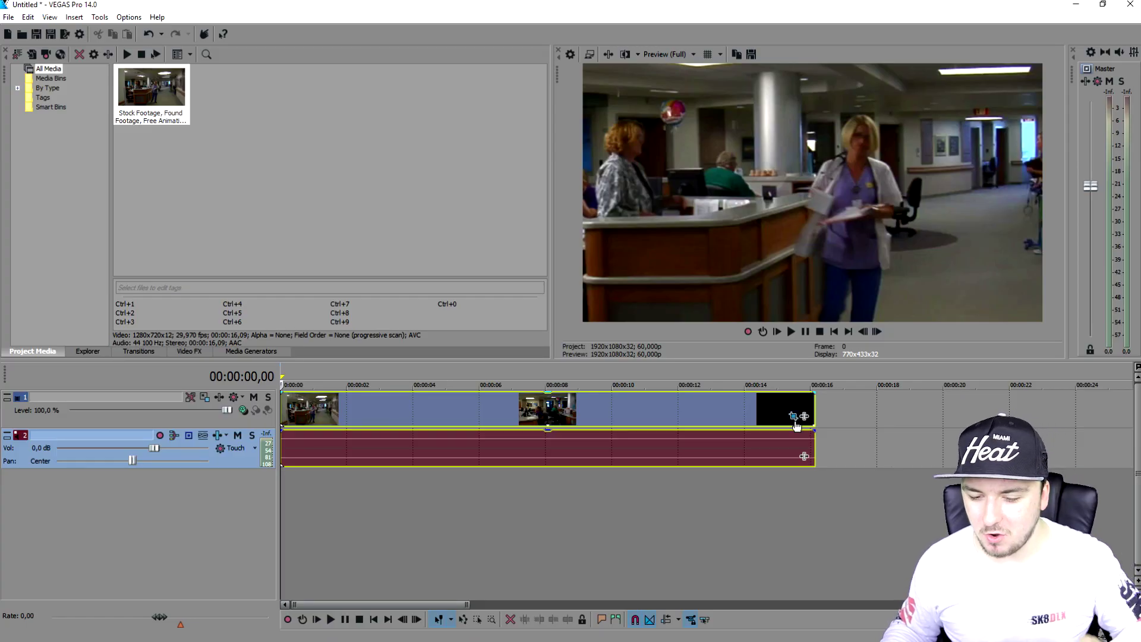
# Give the 00:00:11,01 Pan/Crop keyframe Slow interpolation and the first keyframe Smooth interpolation.
pyautogui.click(793, 416)
pyautogui.moveTo(635, 249); pyautogui.dragTo(538, 48)
pyautogui.click(582, 430)
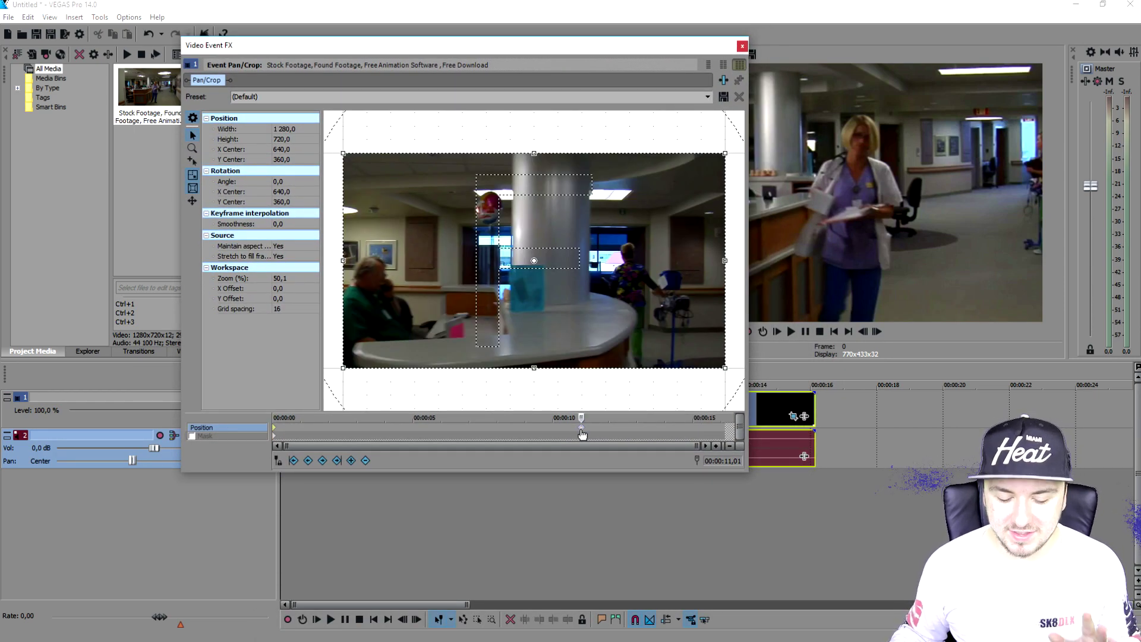
pyautogui.rightClick(581, 428)
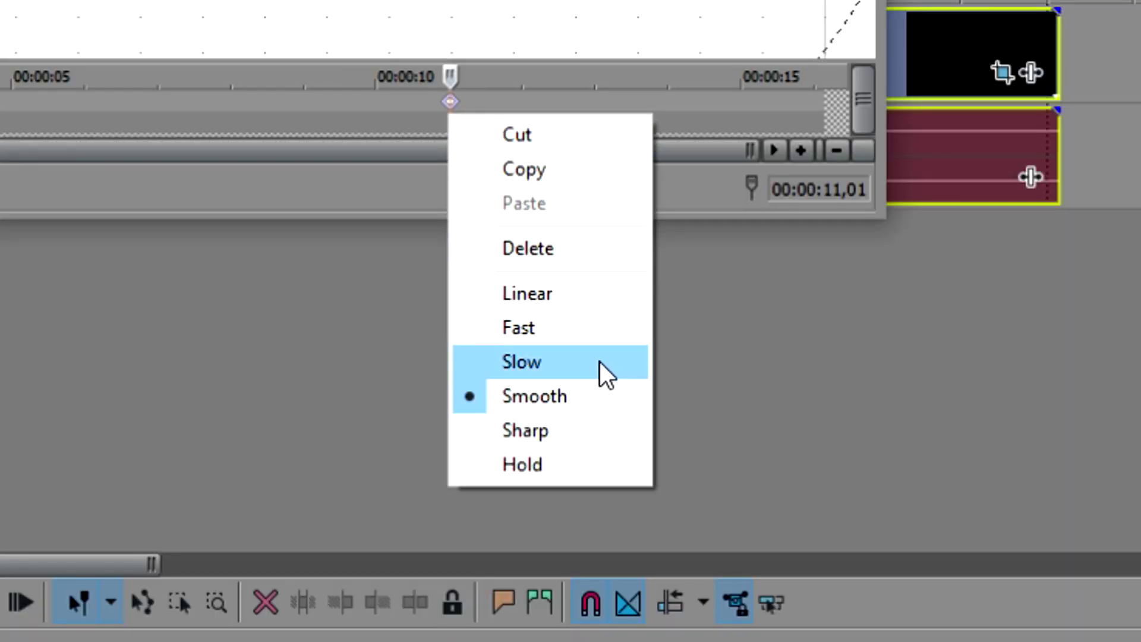
pyautogui.click(609, 527)
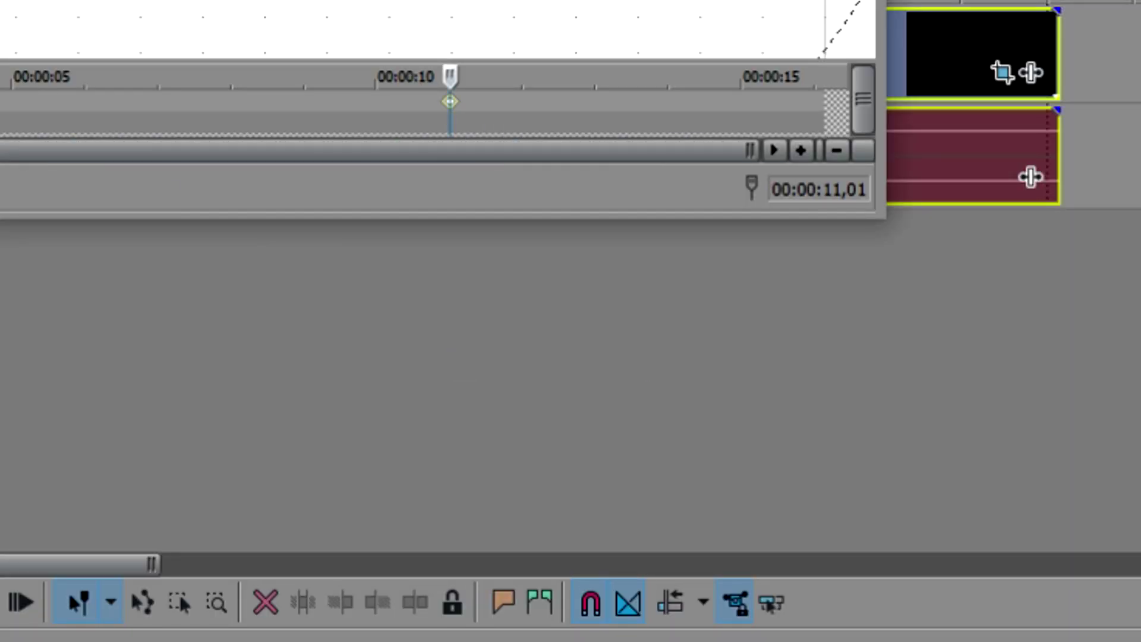
pyautogui.rightClick(357, 185)
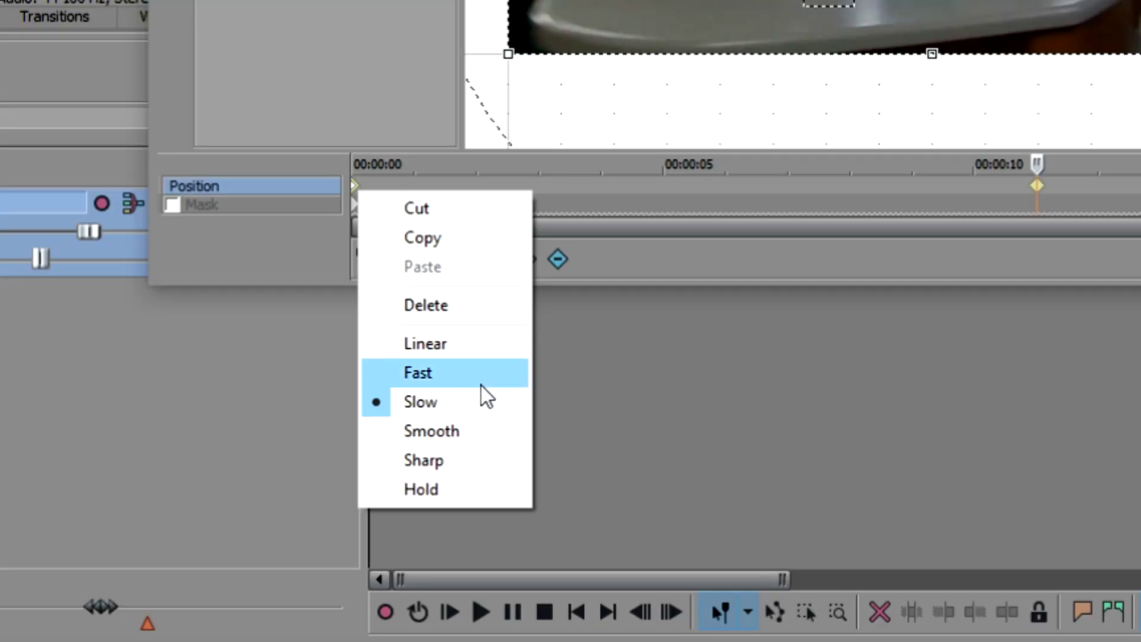
pyautogui.click(477, 429)
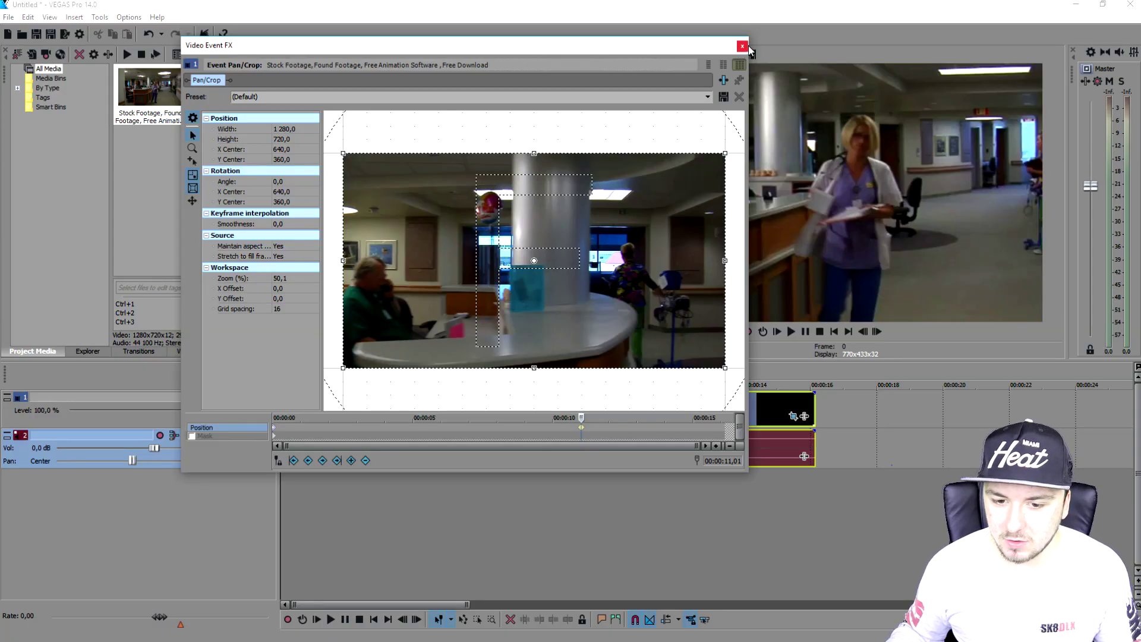
# Crop the first keyframe to about 599.2×337.0 around the nurse and close the Pan/Crop editor.
pyautogui.click(273, 428)
pyautogui.moveTo(543, 44); pyautogui.dragTo(450, 94)
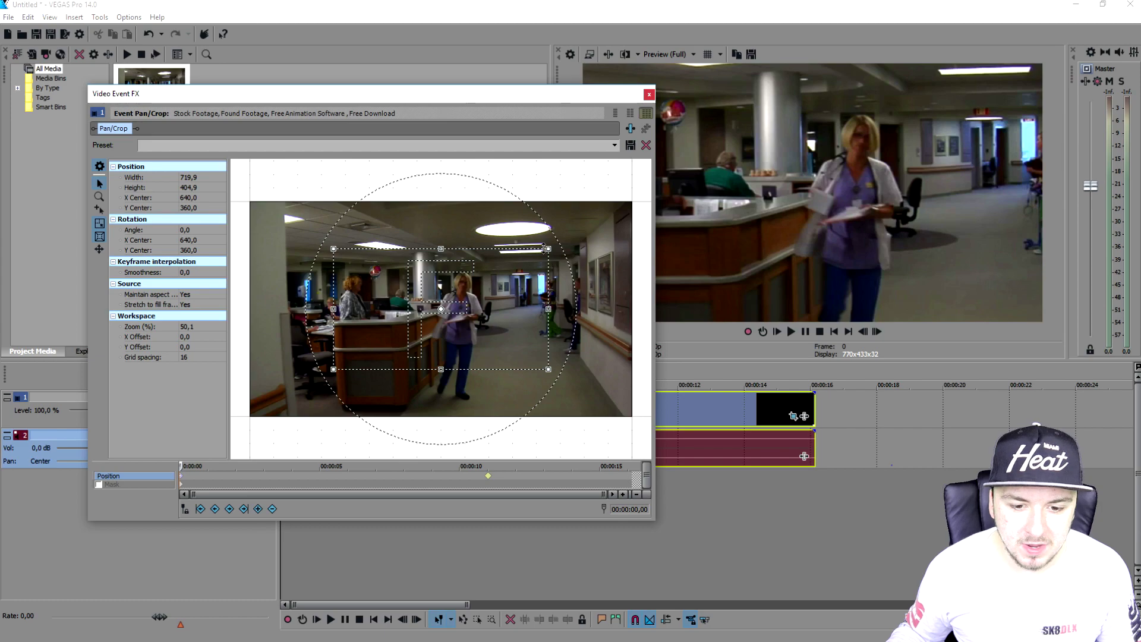
pyautogui.moveTo(546, 248); pyautogui.dragTo(486, 277)
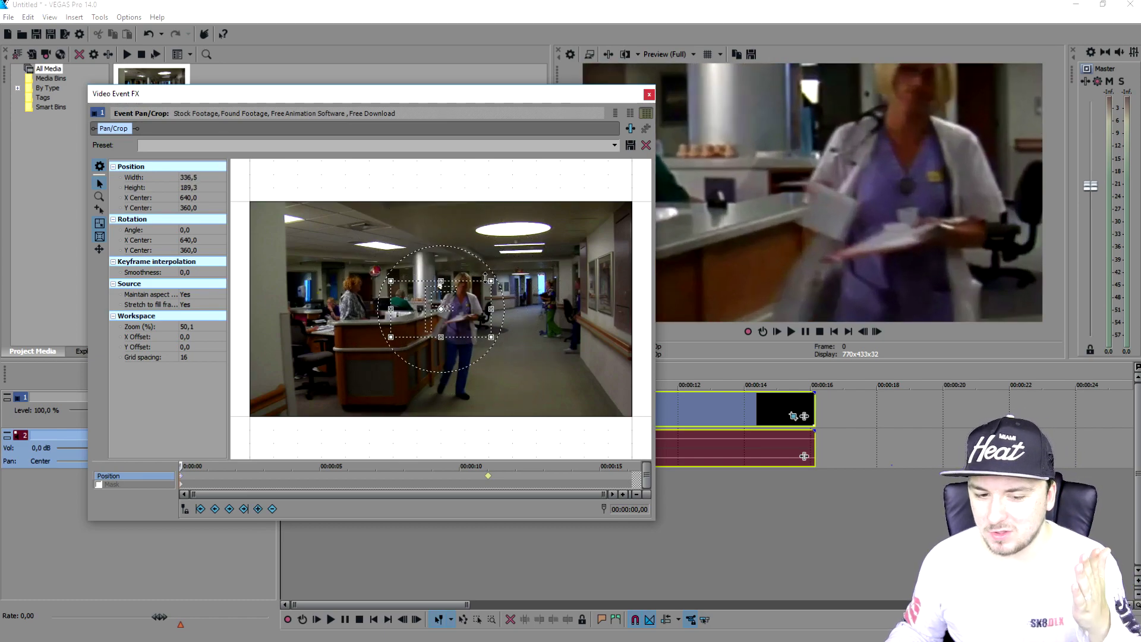
pyautogui.moveTo(486, 278); pyautogui.dragTo(521, 256)
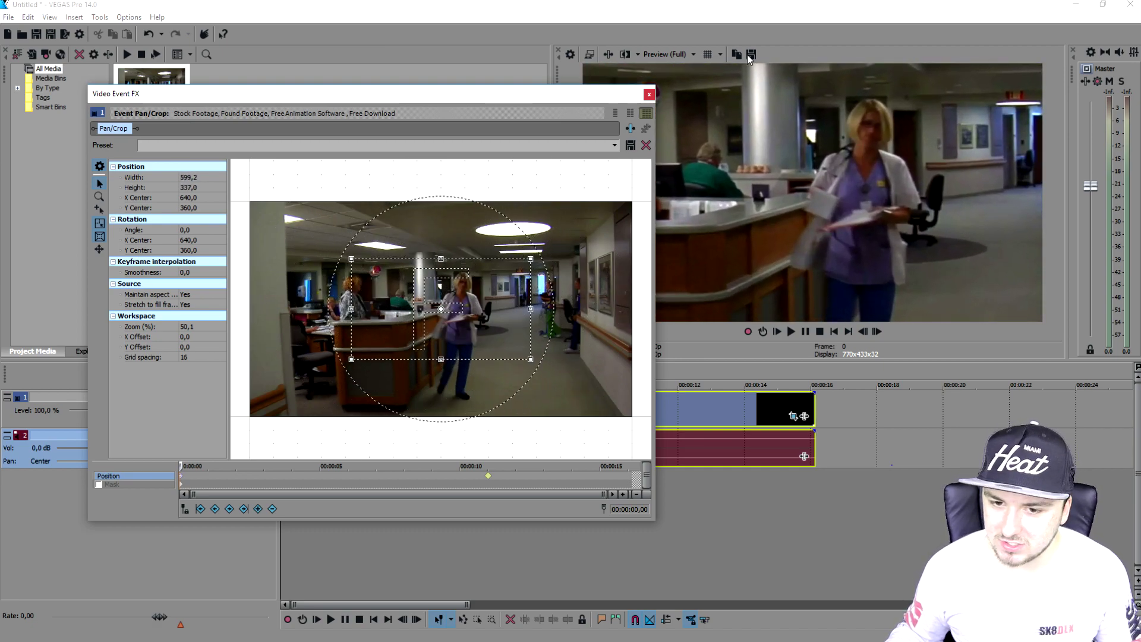
pyautogui.click(649, 94)
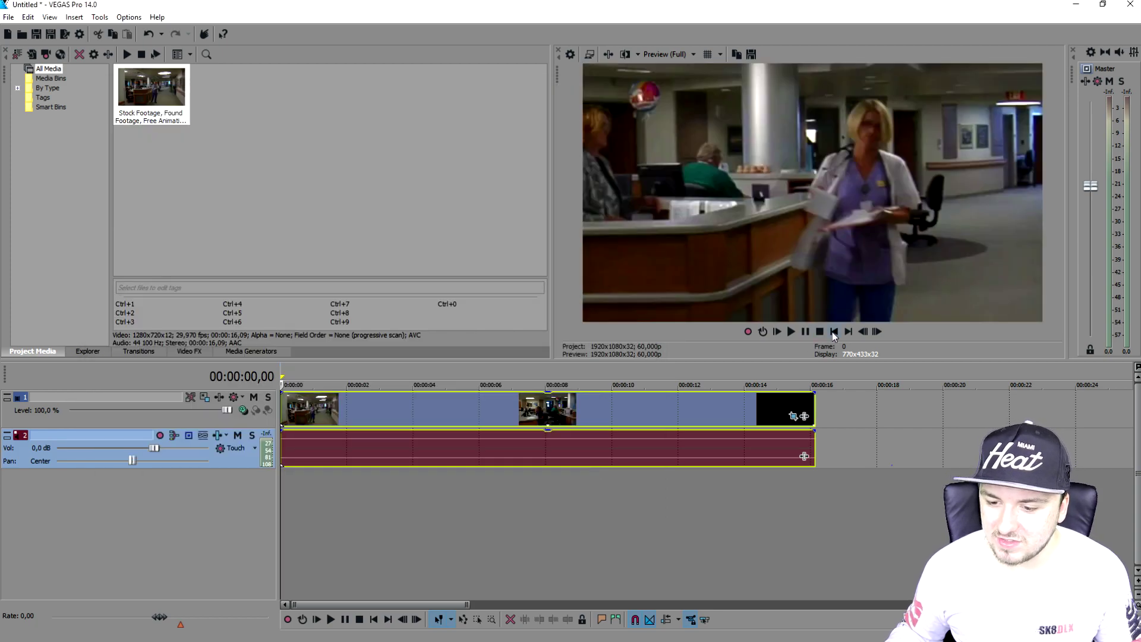